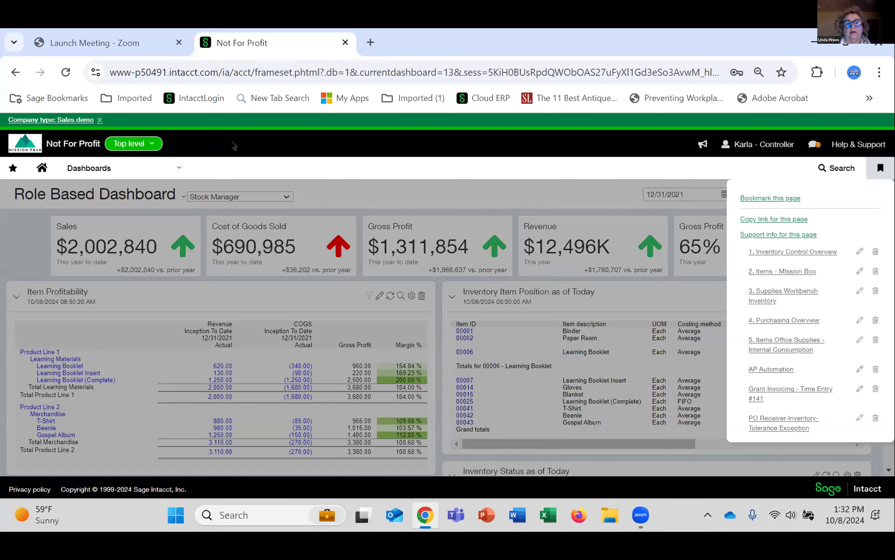
Close the bookmark list and check which role-based dashboards can be chosen besides Stock Manager
click(312, 168)
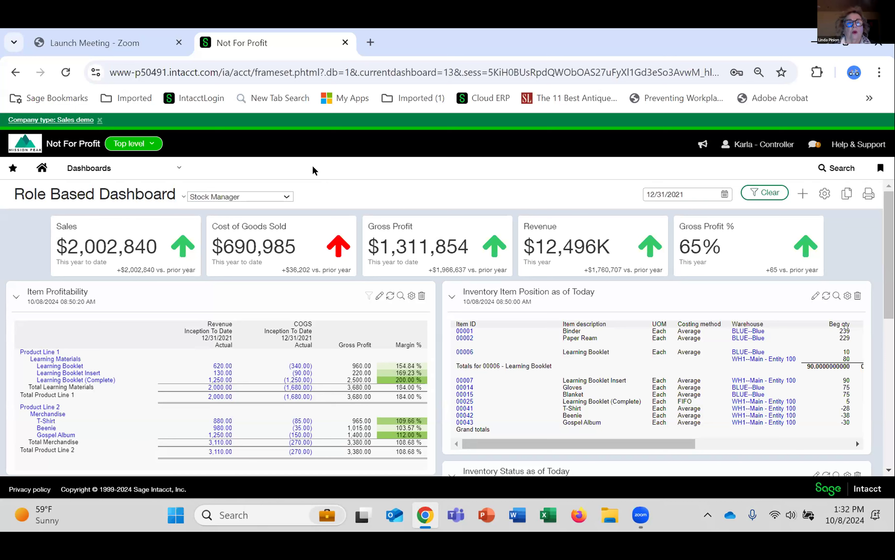
click(287, 194)
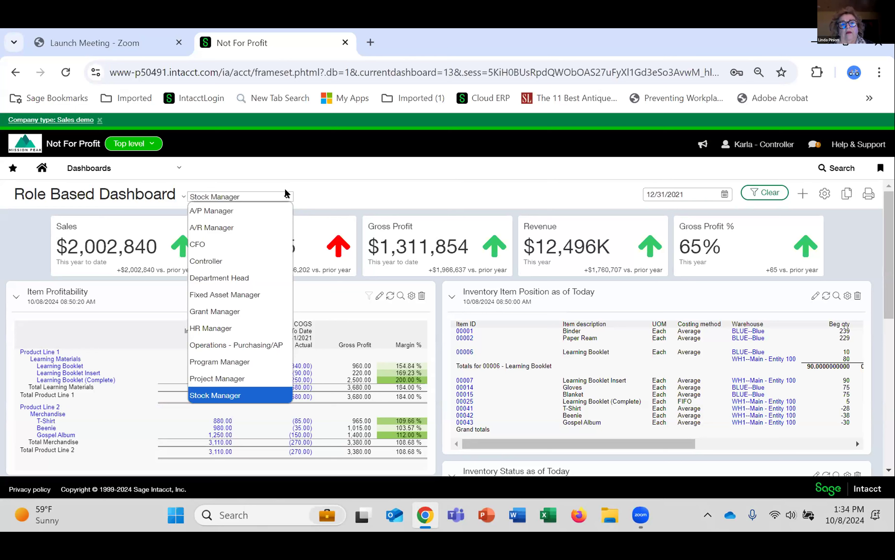
click(329, 187)
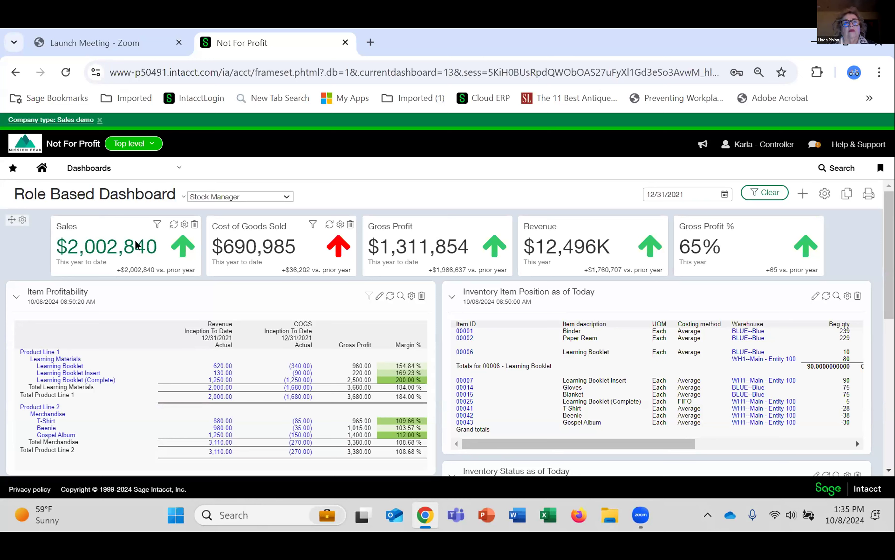
Review the Stock Manager dashboard's performance cards, item profitability, inventory position, inventory status and carrying value trend
mouse_move(137, 246)
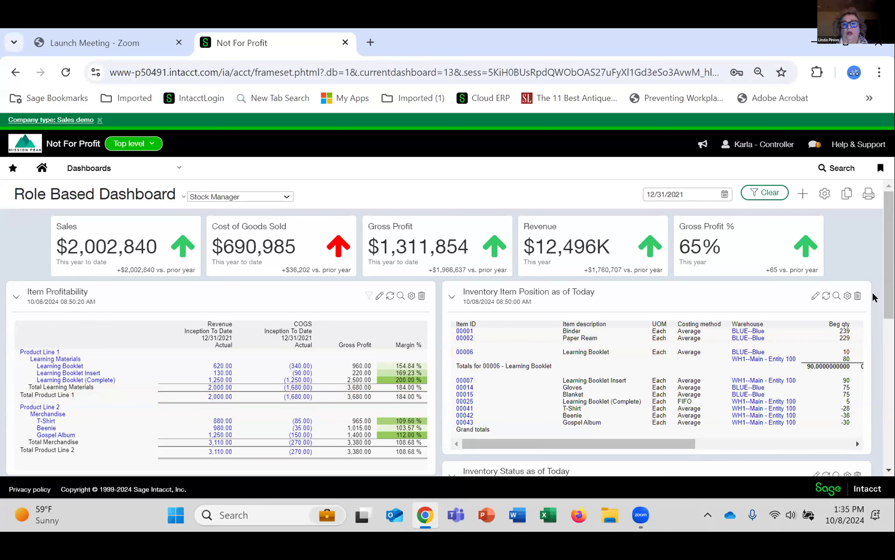
scroll(887, 297, down, 2)
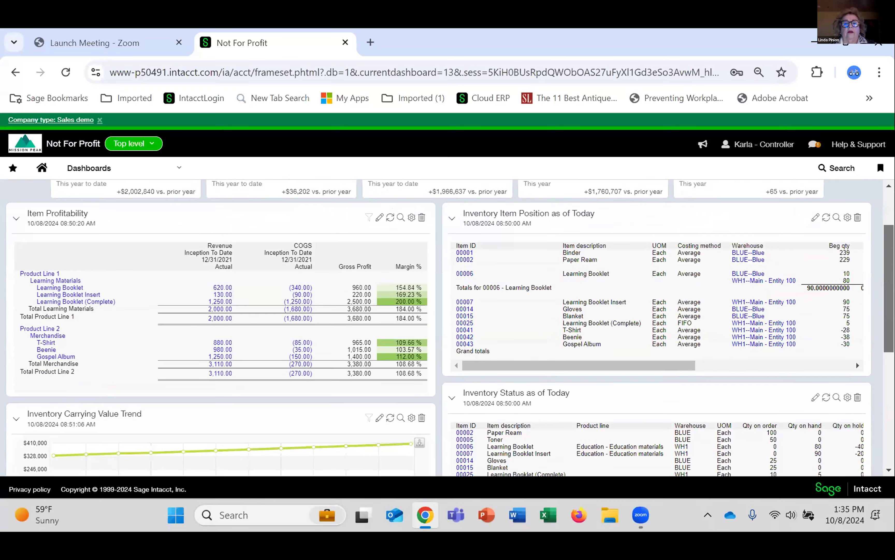
scroll(444, 326, down, 3)
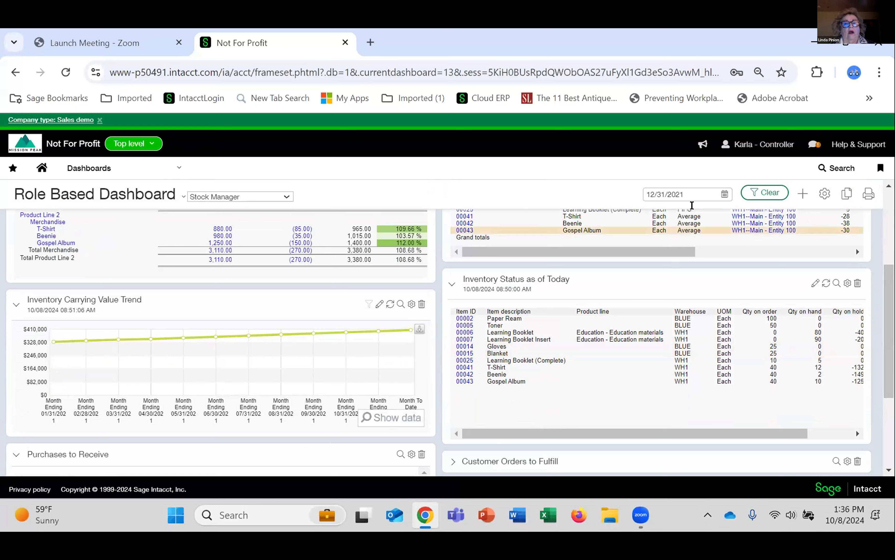
click(678, 194)
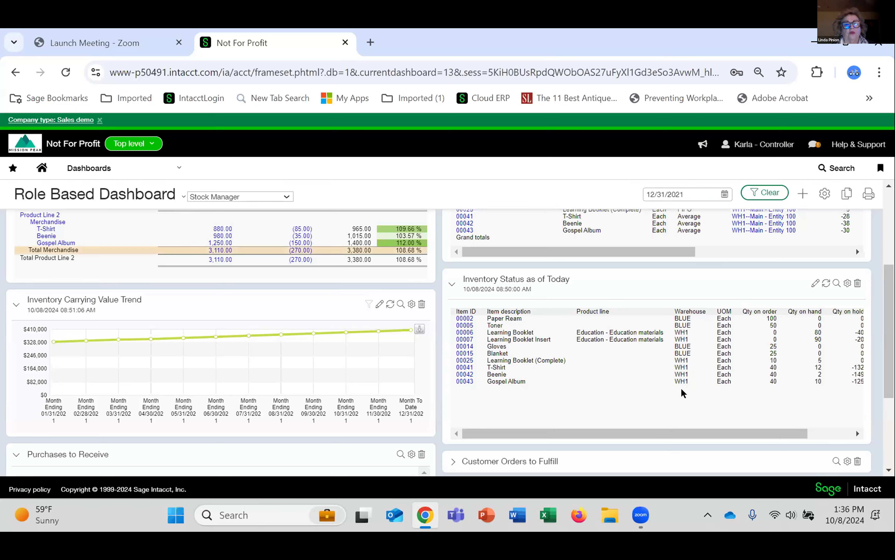
scroll(851, 303, up, 5)
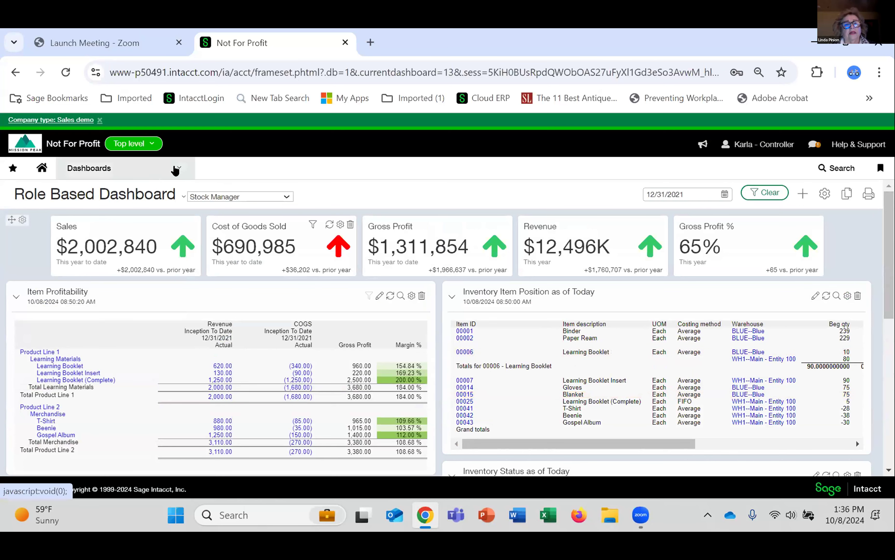
Go to the bookmarked Inventory Control Overview and display the available inventory adjustment transaction types
click(177, 168)
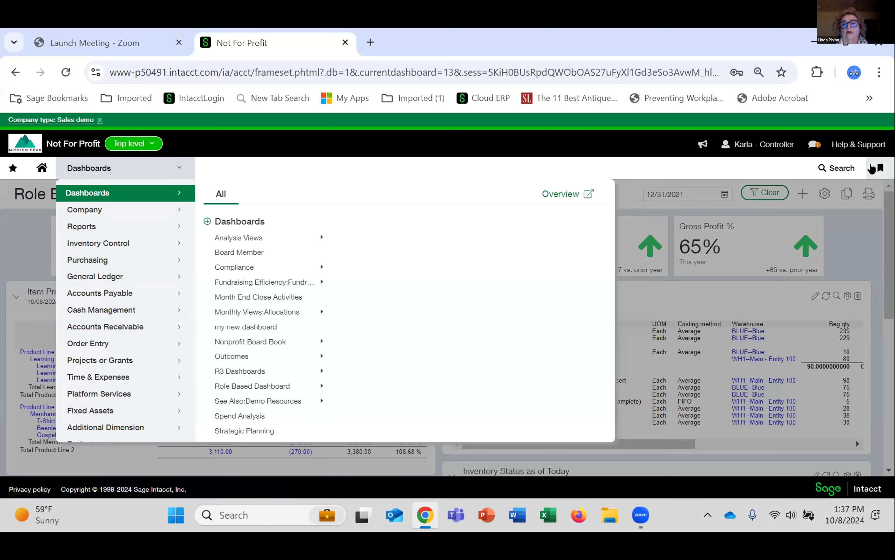
click(872, 169)
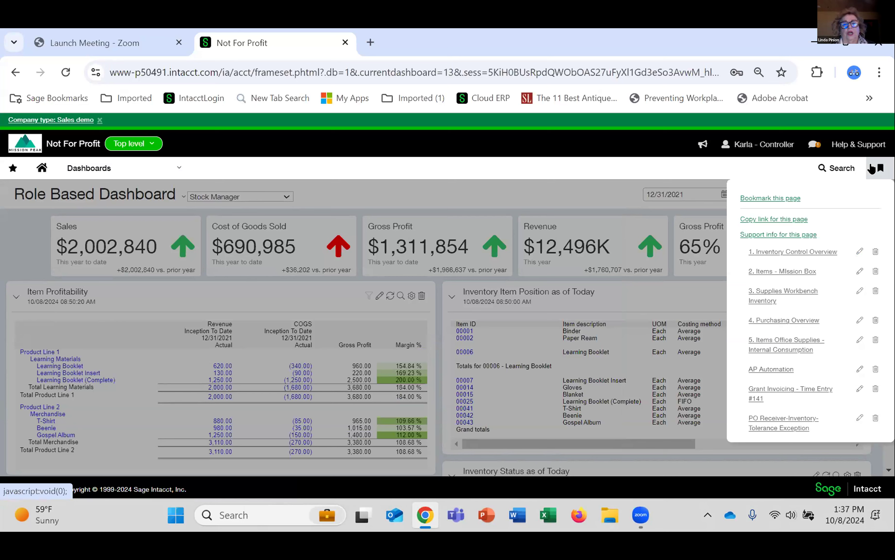
click(769, 248)
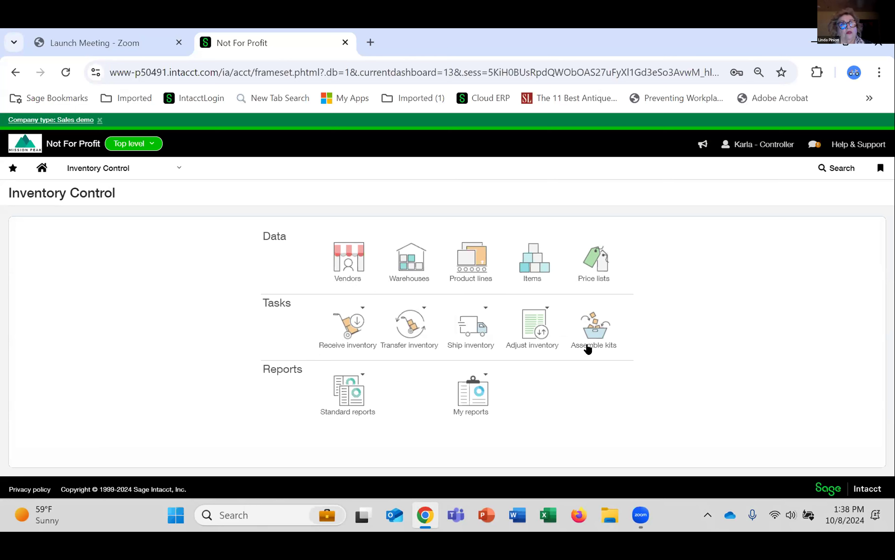
click(529, 314)
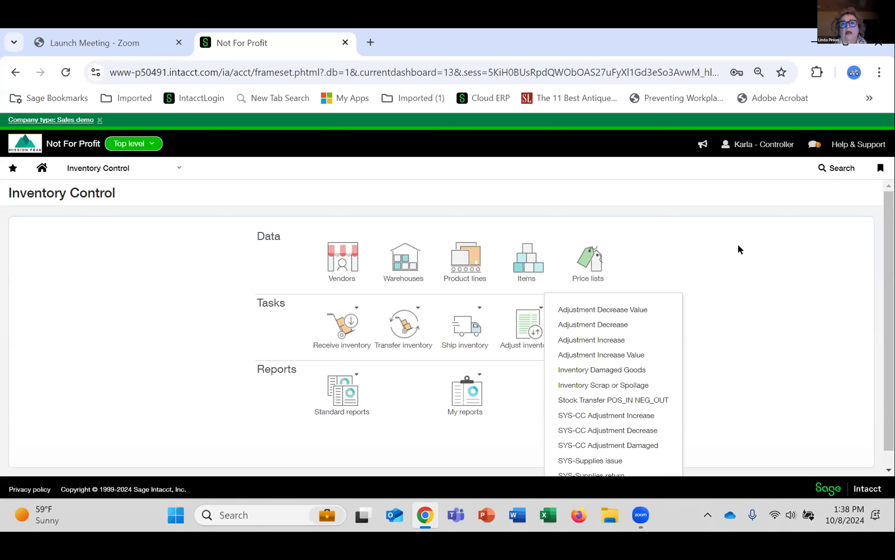
Open the Mission Box item for editing from its bookmarked list and review its quantities, GL group and warehouse costs
click(880, 168)
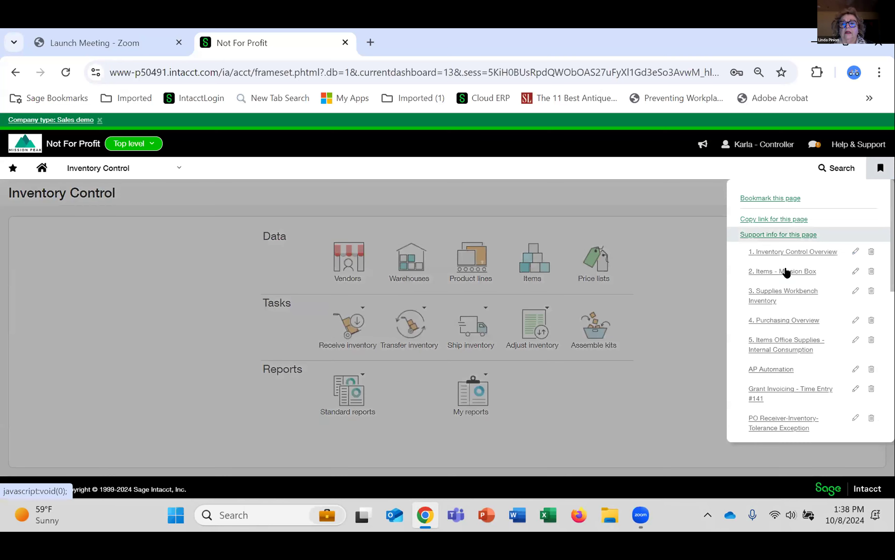
click(785, 267)
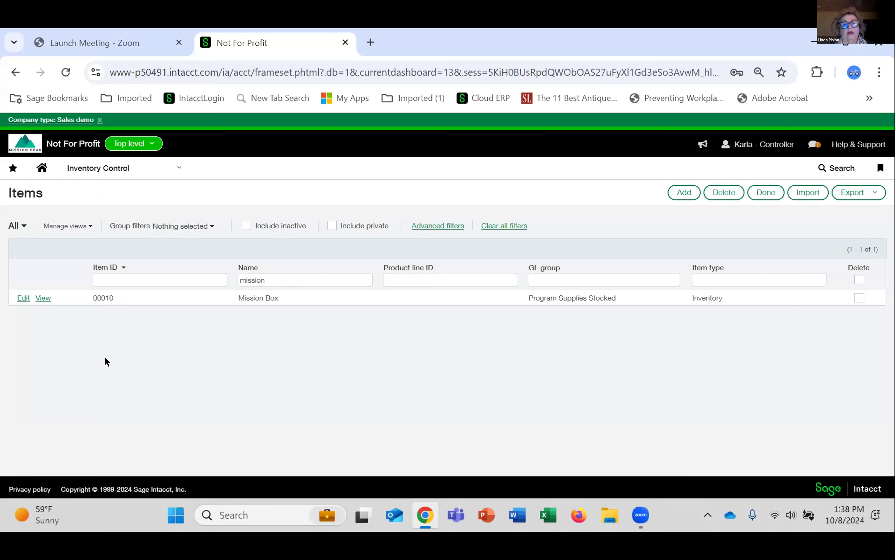
click(17, 298)
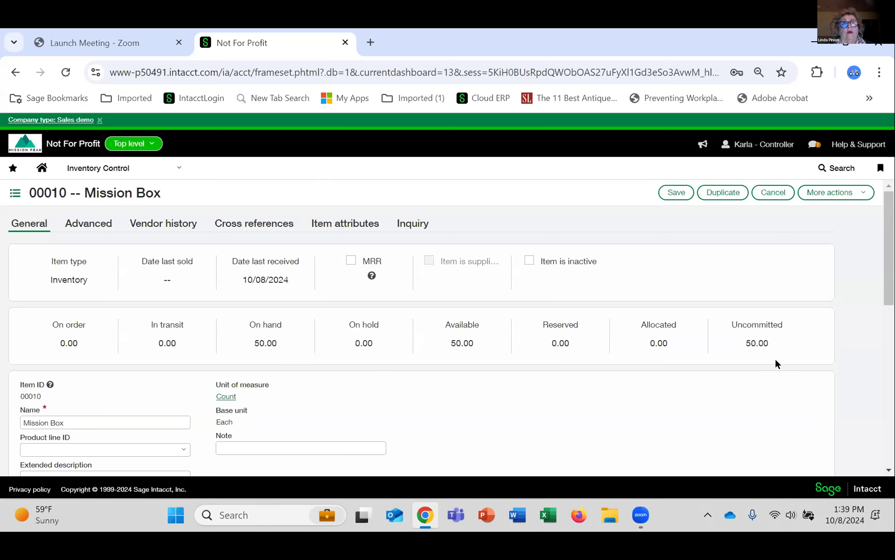
scroll(358, 409, down, 10)
scroll(359, 409, down, 2)
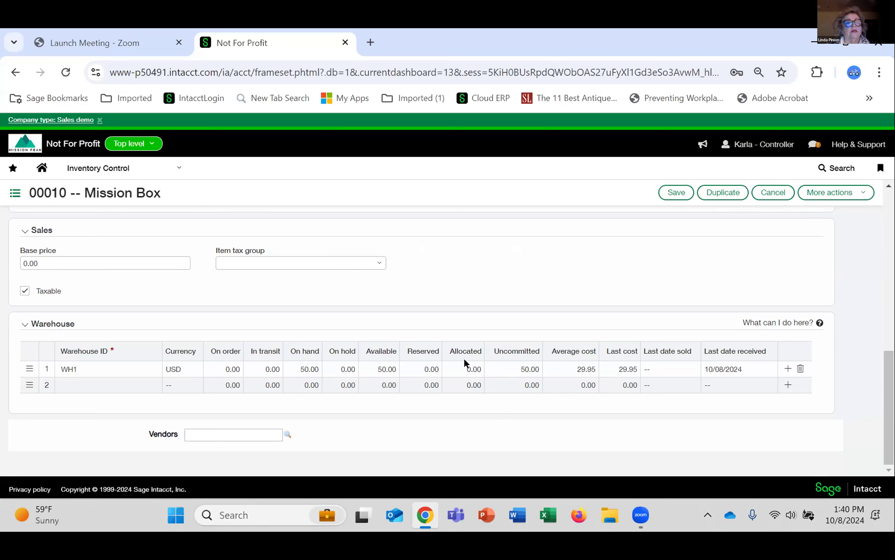
scroll(432, 322, up, 10)
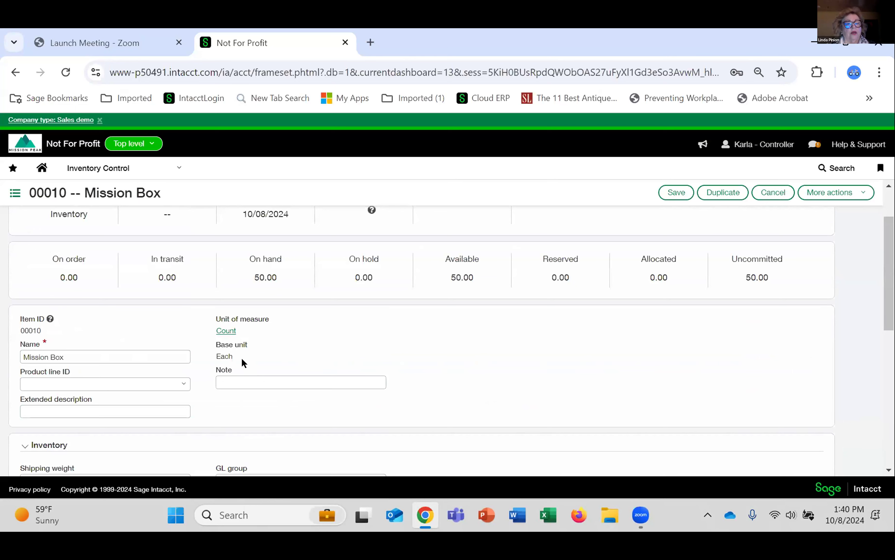
scroll(241, 358, down, 5)
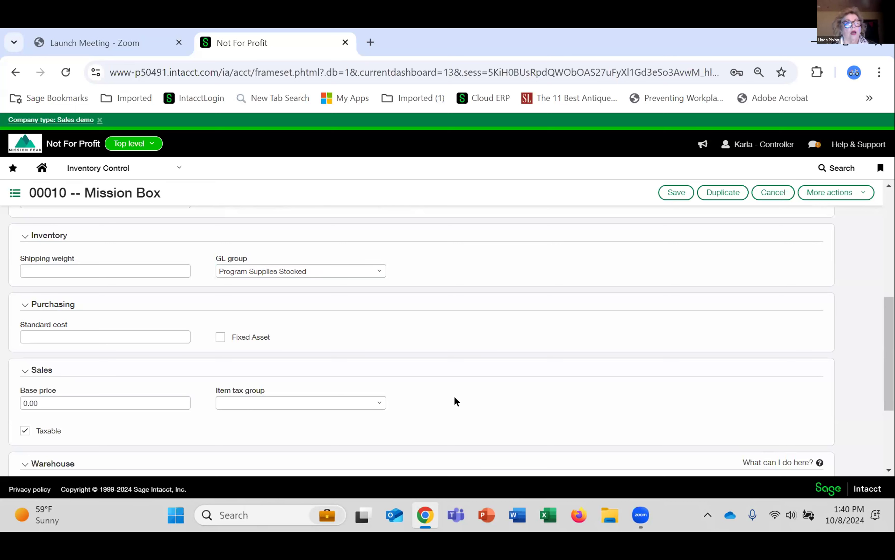
scroll(455, 396, up, 10)
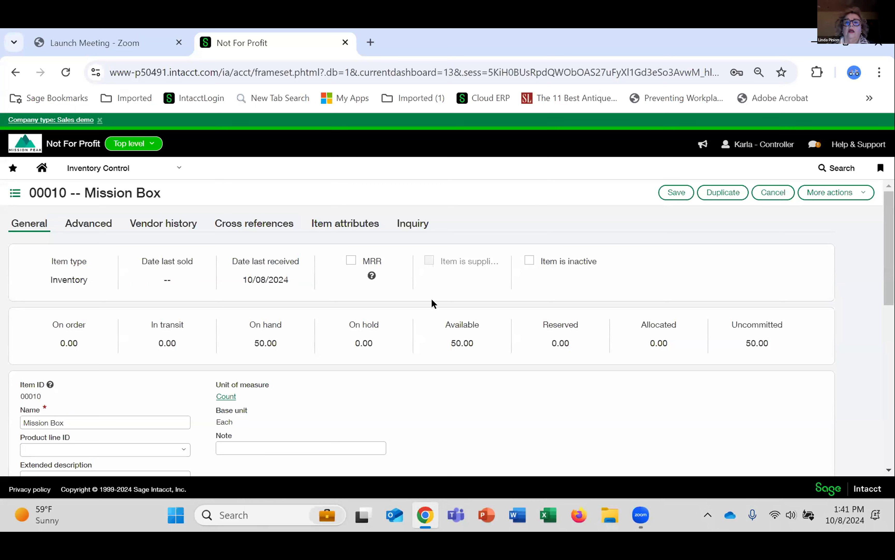
Leave Mission Box without saving, open the Office Supplies - Pencils item for editing and review its quantities and warehouse details
click(878, 169)
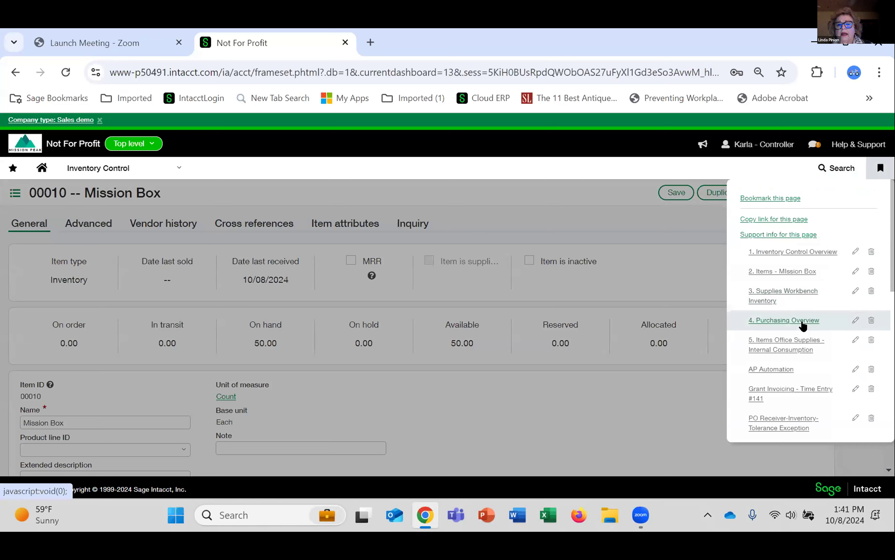
click(798, 338)
click(501, 163)
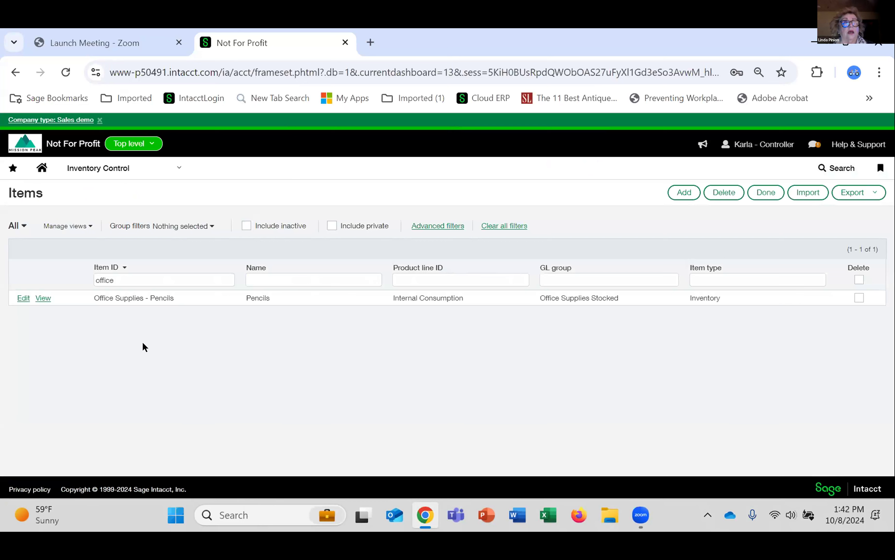
click(25, 293)
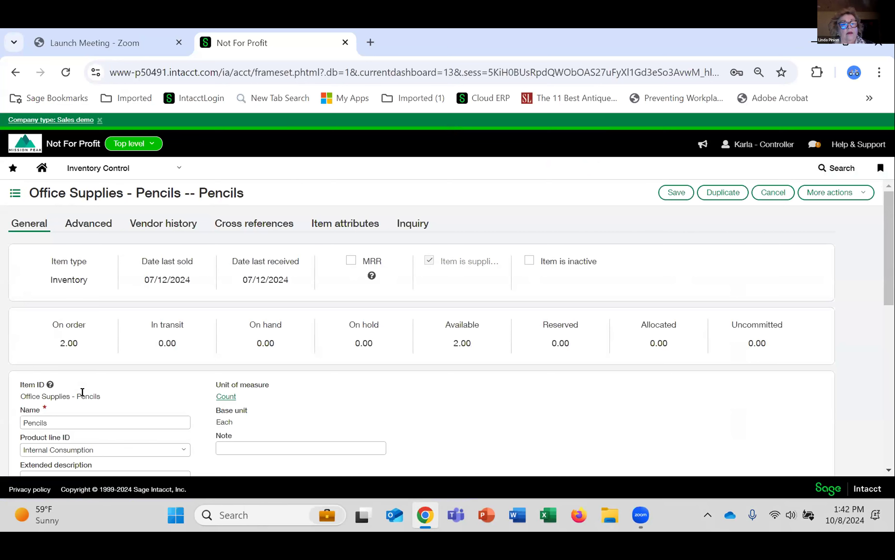
scroll(67, 393, down, 2)
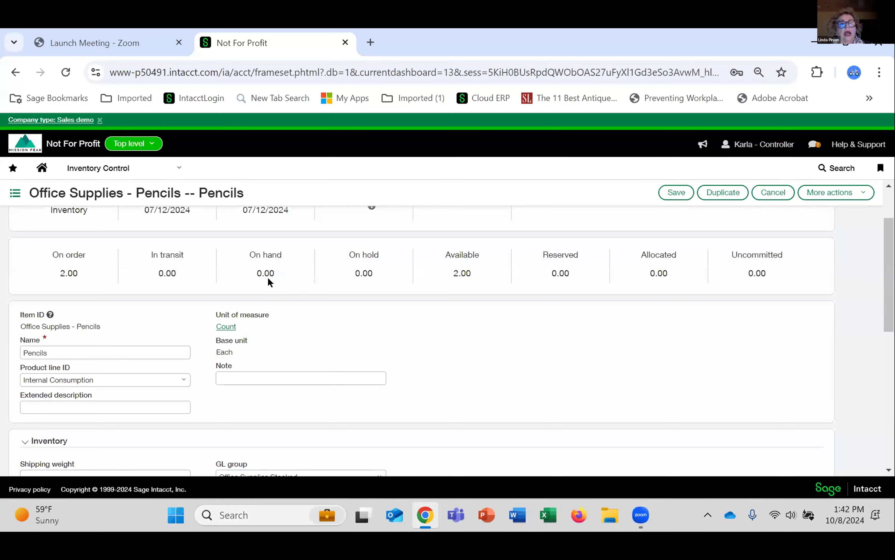
scroll(319, 387, down, 6)
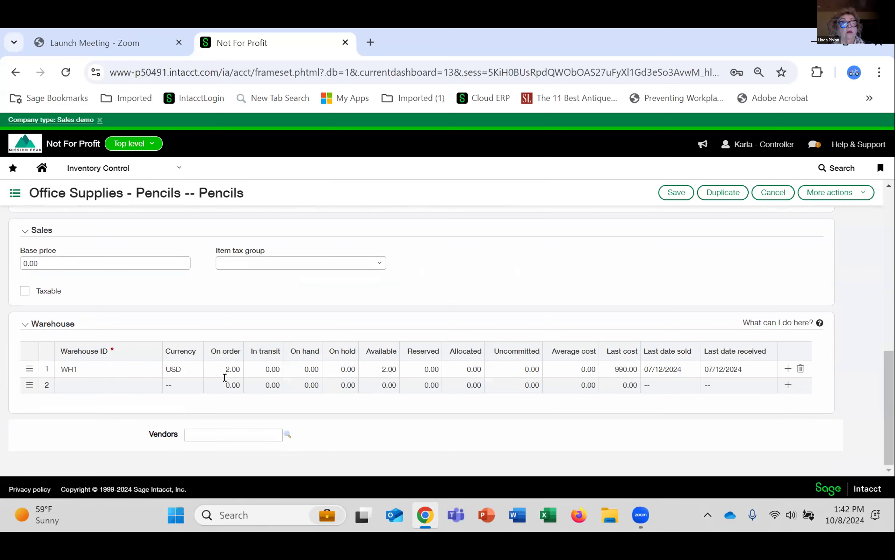
scroll(552, 378, up, 6)
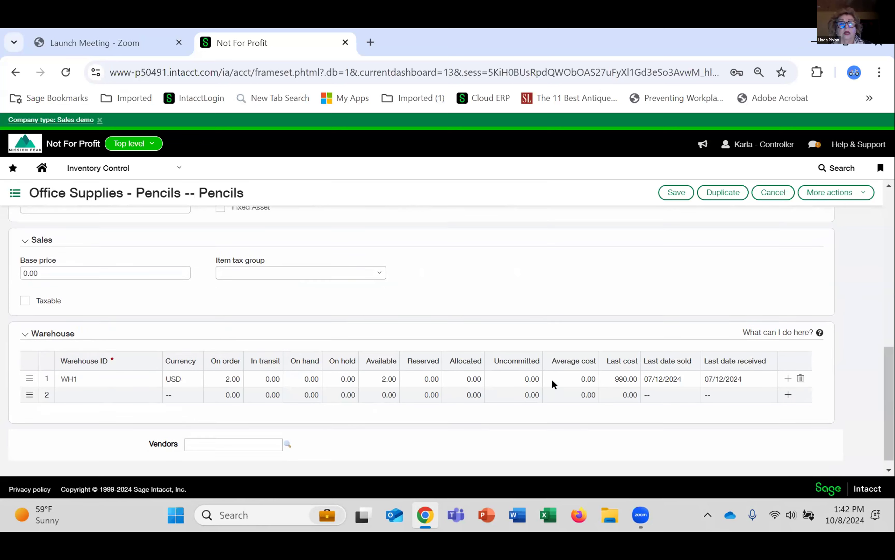
scroll(553, 379, up, 2)
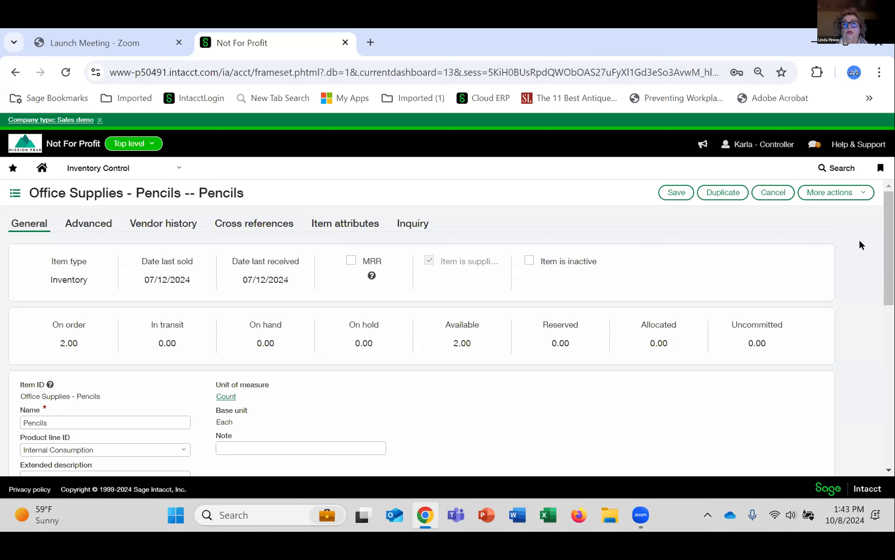
Leave the Pencils item without saving and return to the Inventory Control Overview
click(879, 169)
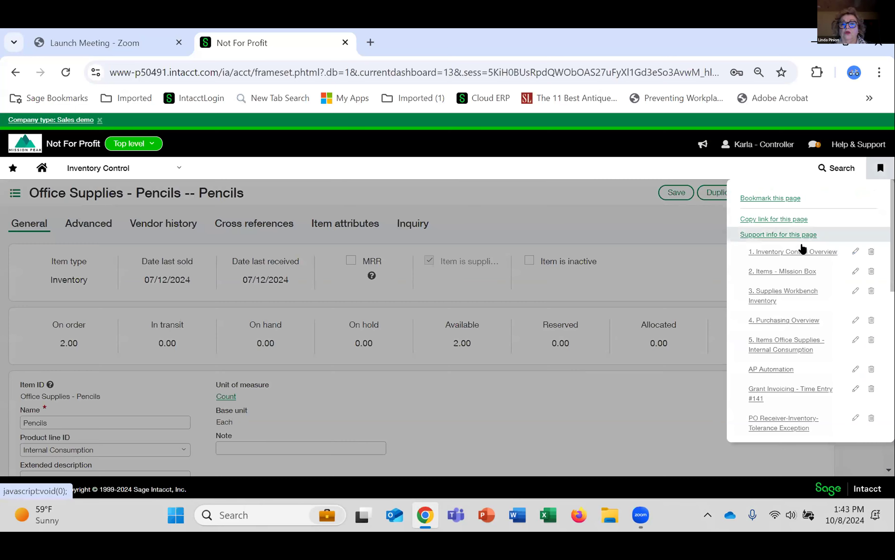
click(793, 253)
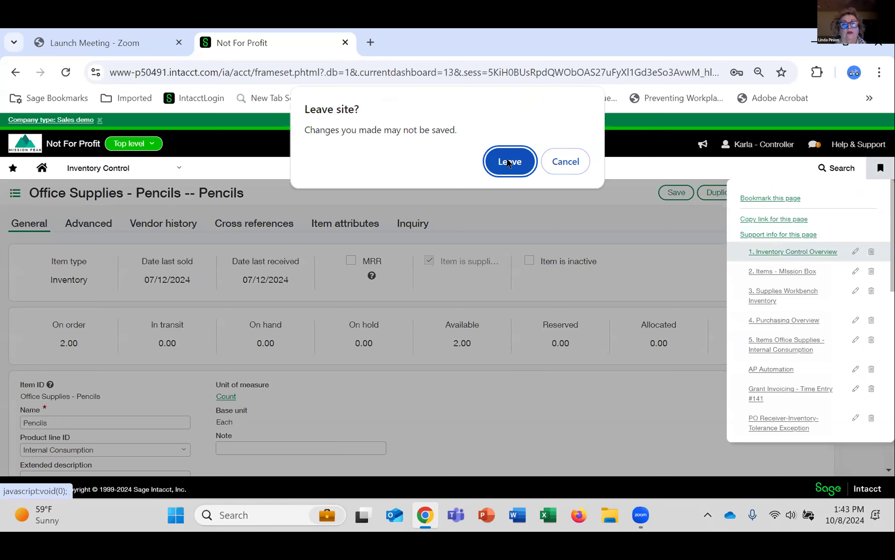
click(508, 160)
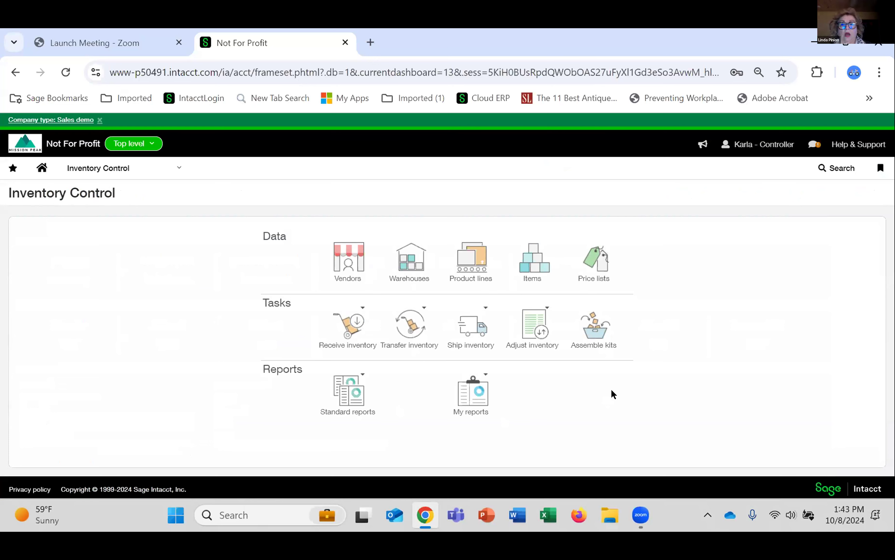
Start a new Purchase Order-Supplies transaction from the bookmarked Purchasing Overview
click(878, 167)
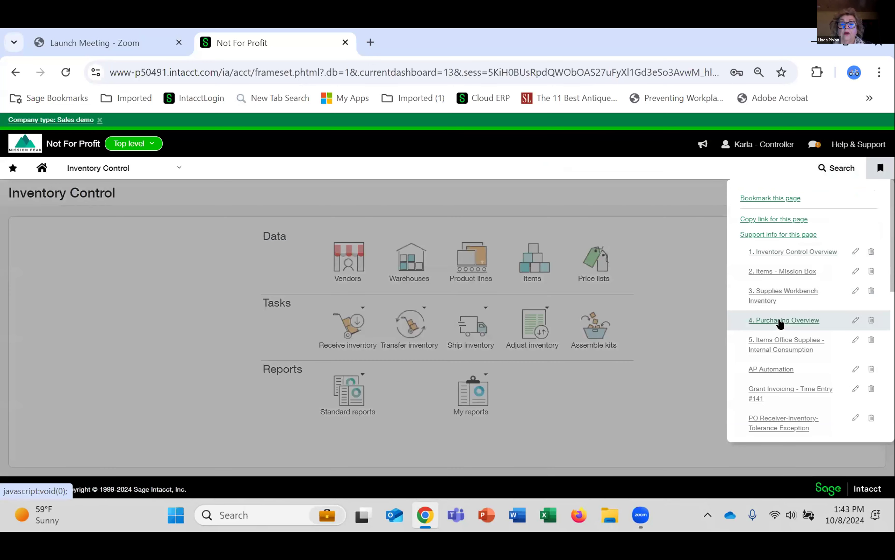
click(780, 320)
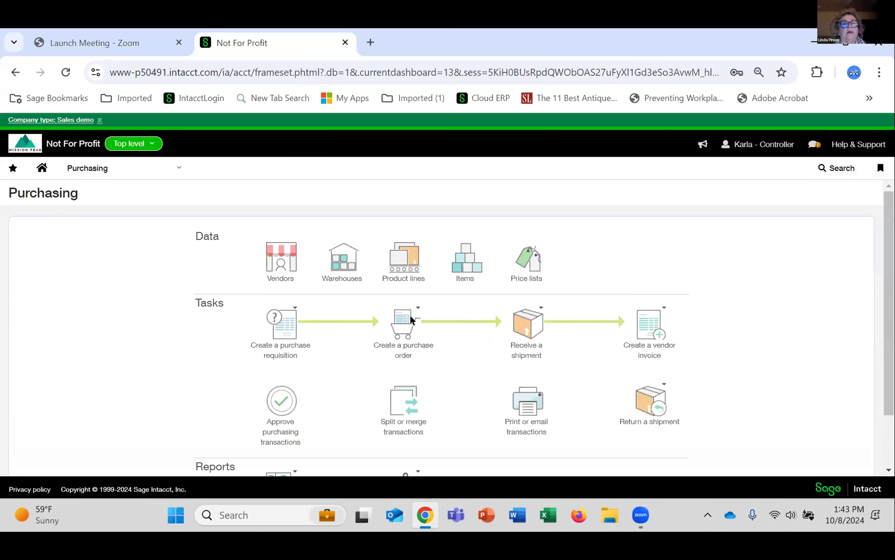
click(405, 318)
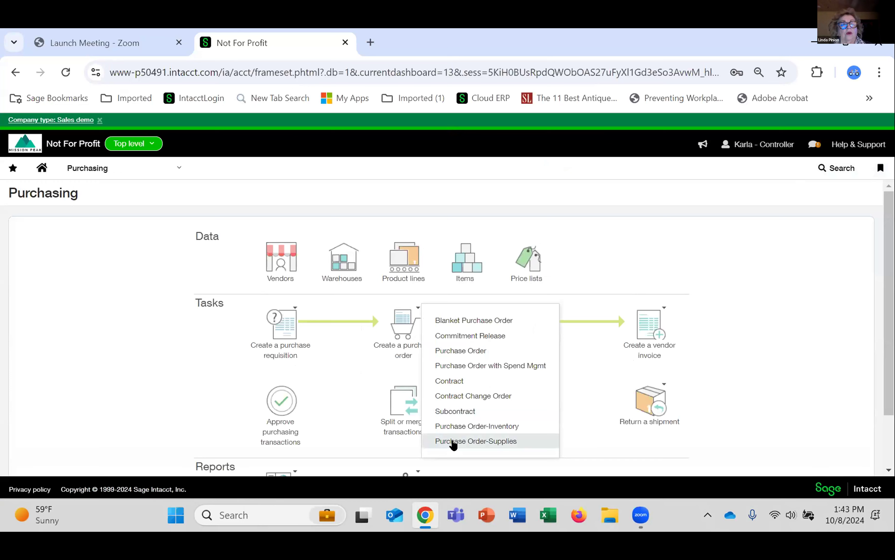
click(454, 441)
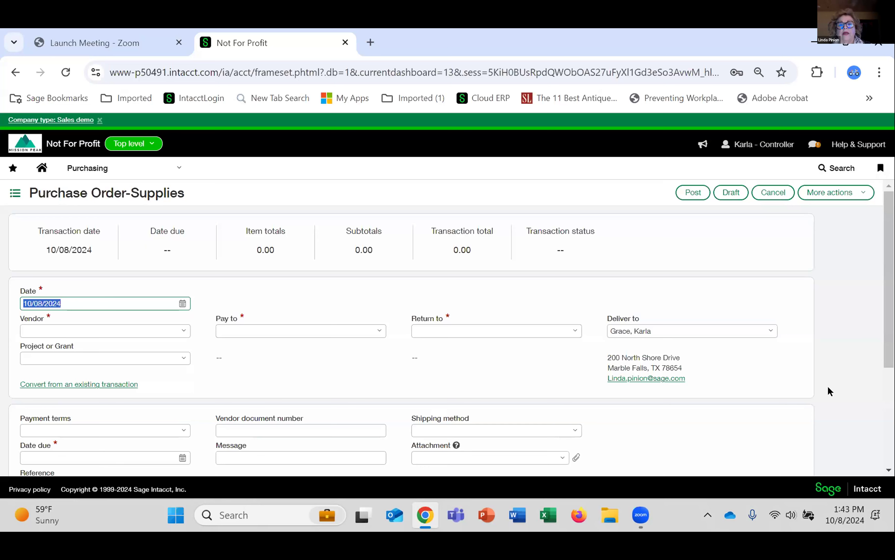
click(880, 168)
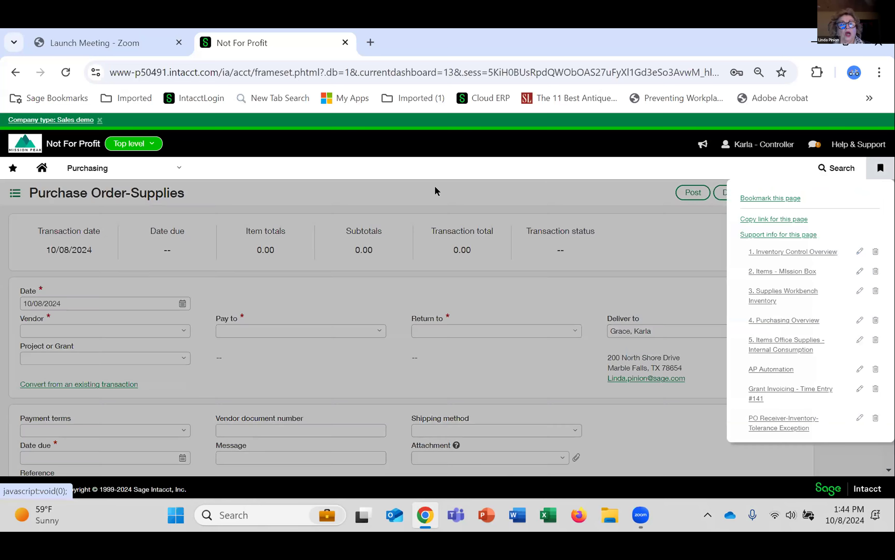
click(247, 197)
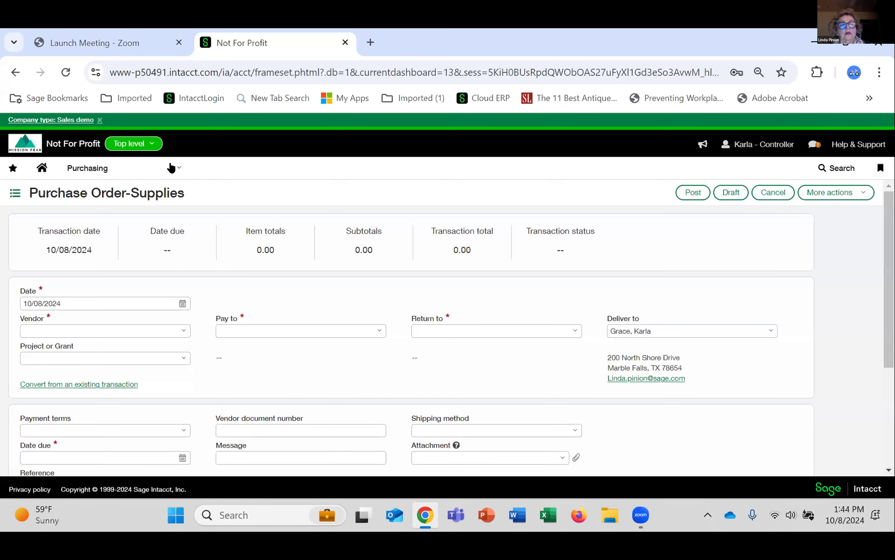
List the Purchase Order-Supplies transactions in Purchasing, open the pending ABC Office Supplies order for editing and review its details
click(174, 169)
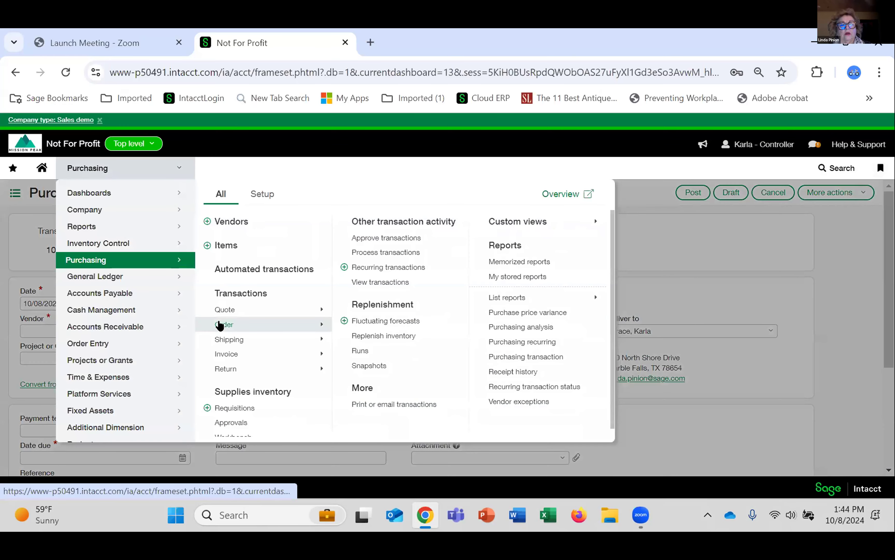
click(222, 324)
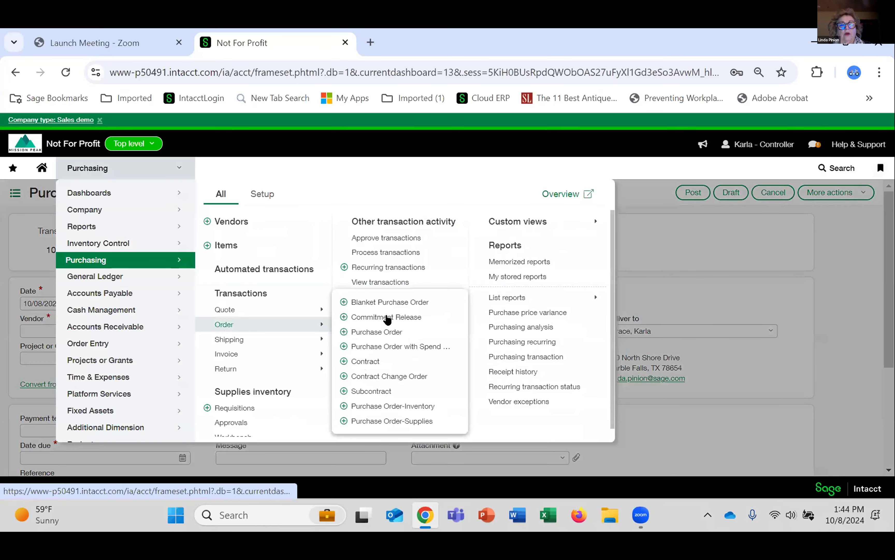
click(391, 418)
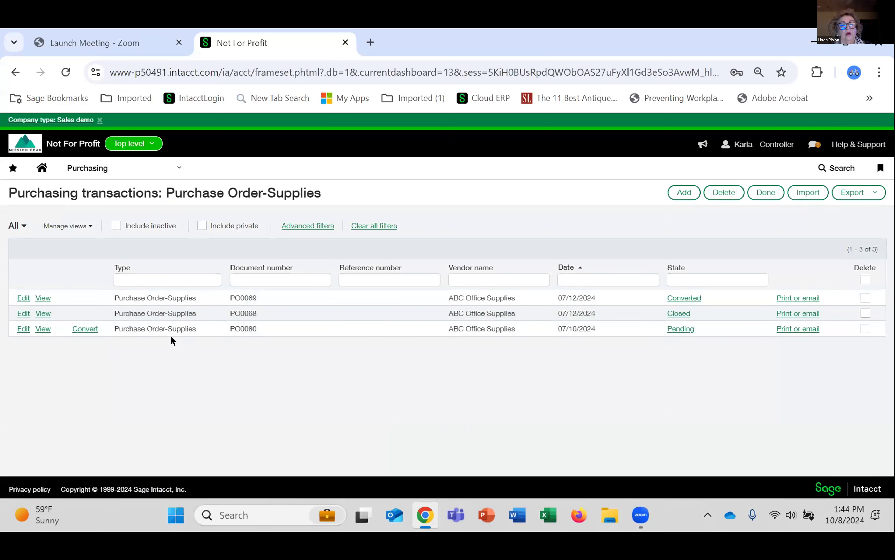
click(23, 328)
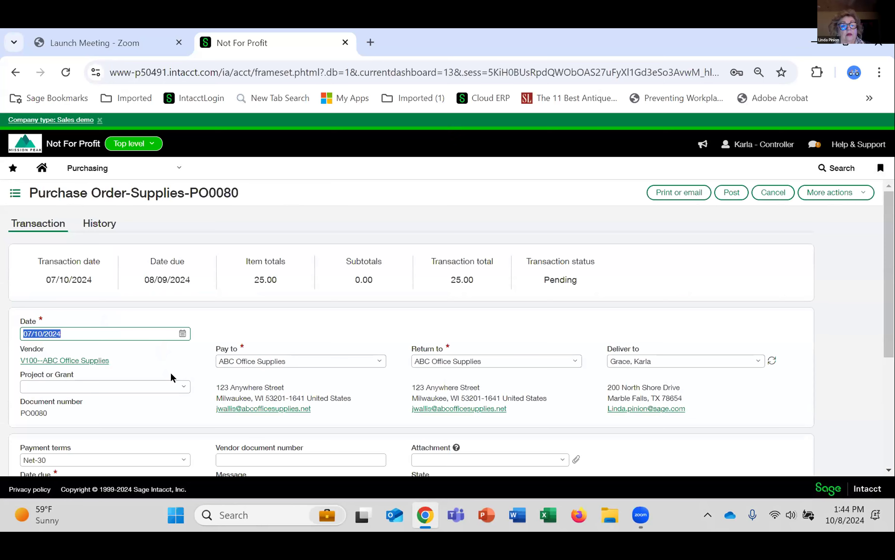
scroll(171, 373, down, 5)
Review the purchase order's transaction history and its supplies history for the Pencils item
click(98, 223)
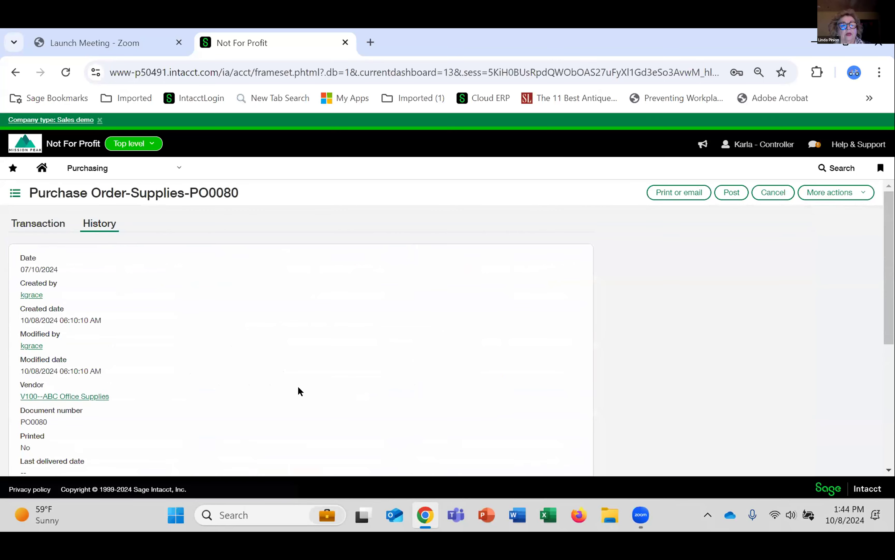
scroll(300, 391, down, 5)
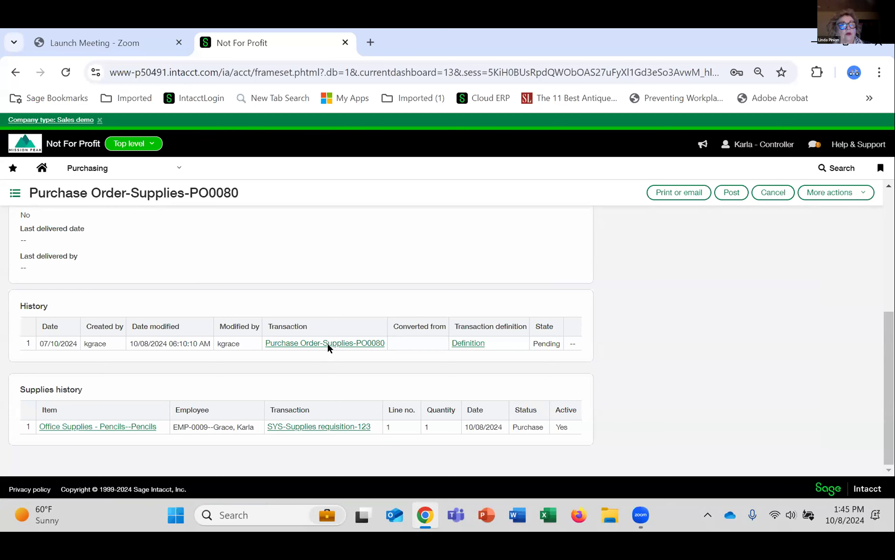
click(320, 344)
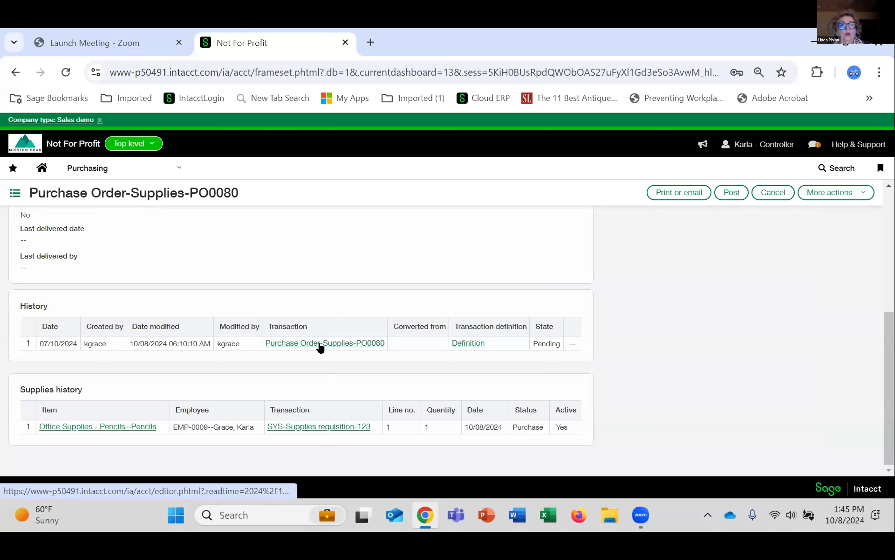
Leave the purchase order for the Purchasing Overview and check the transaction types for receiving a shipment
click(176, 169)
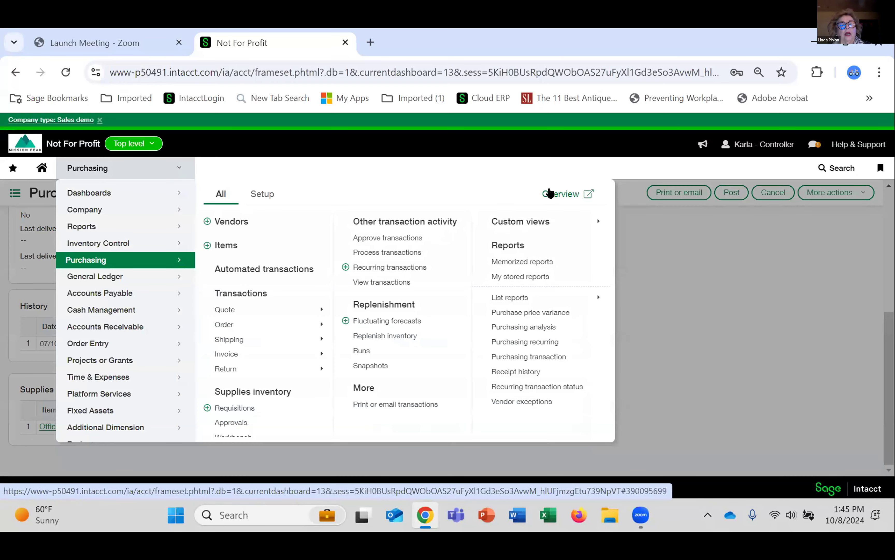
click(552, 190)
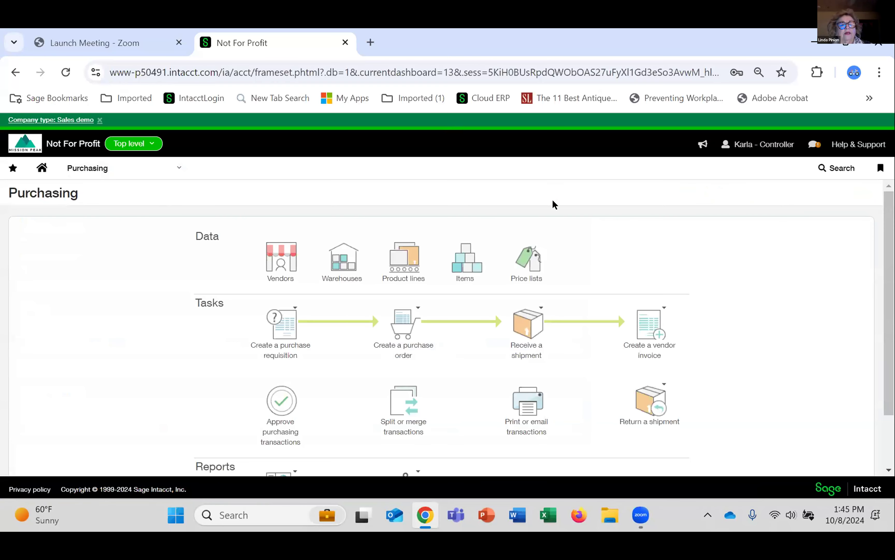
click(538, 308)
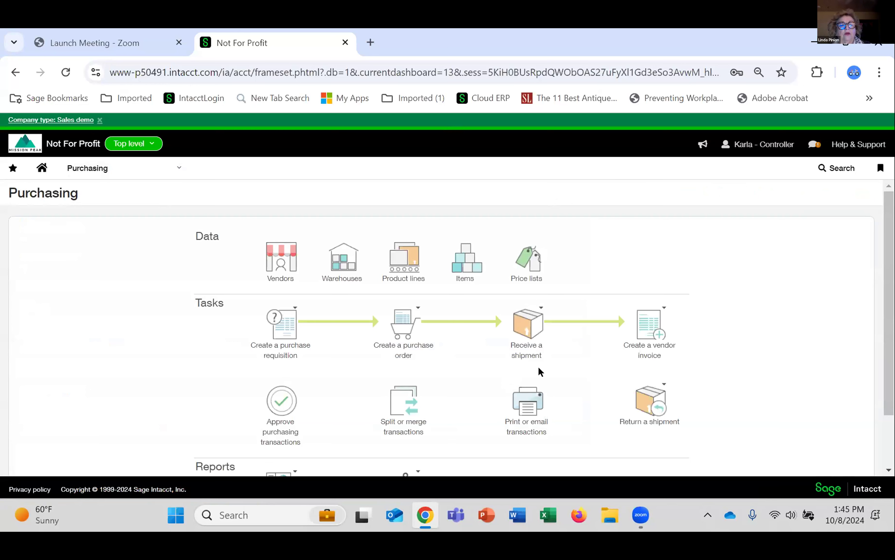
click(552, 360)
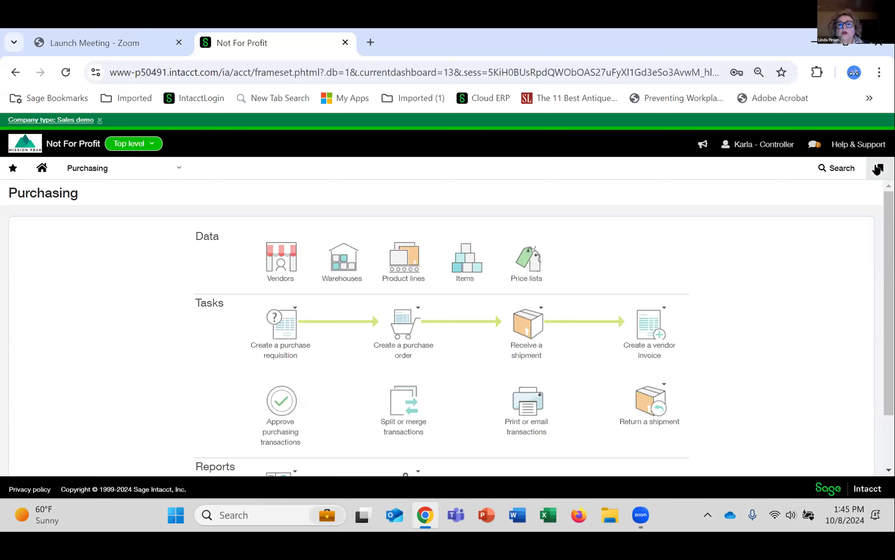
Open the bookmarked Supplies Workbench and review the supplies requests and the actions available for the 10/08/2024 pencils request
click(878, 168)
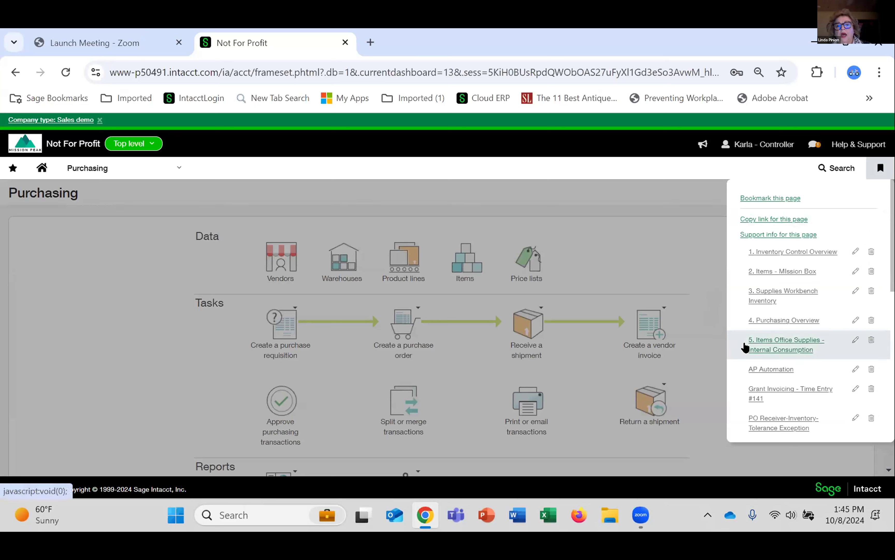
click(769, 293)
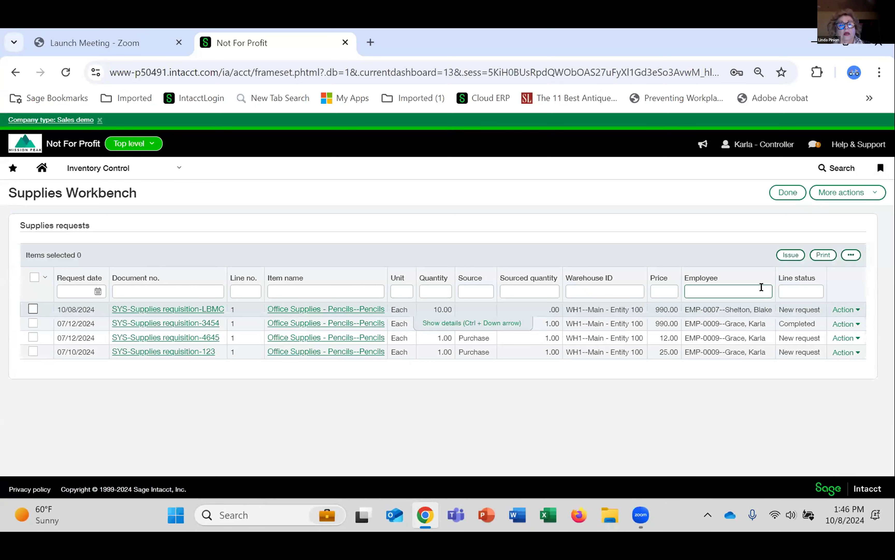
click(398, 411)
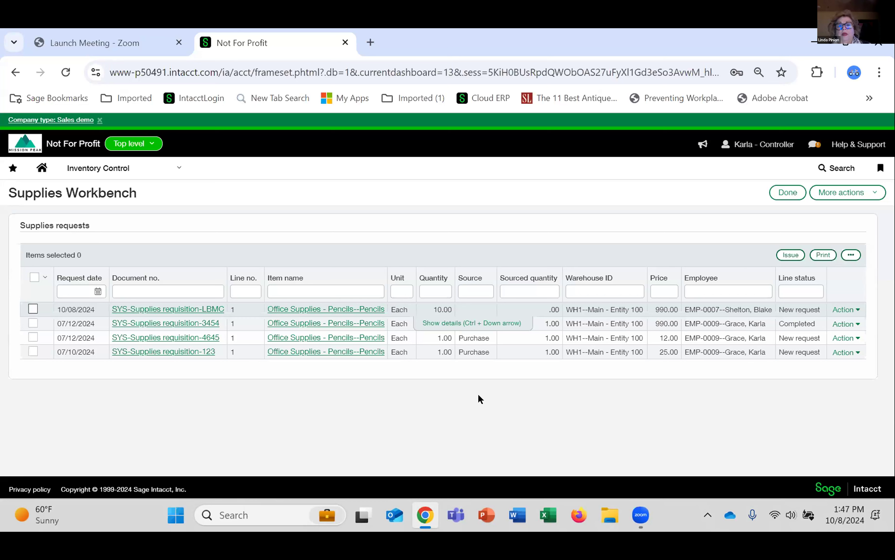
click(854, 310)
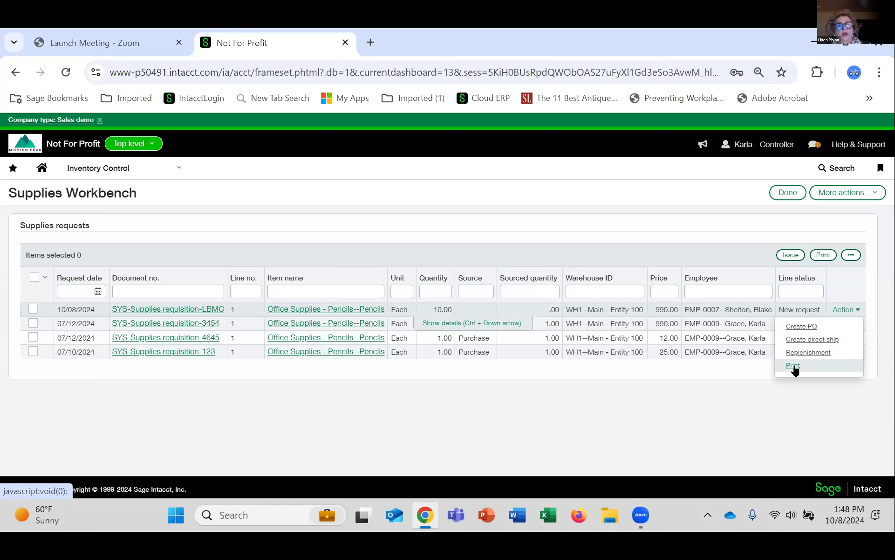
click(845, 410)
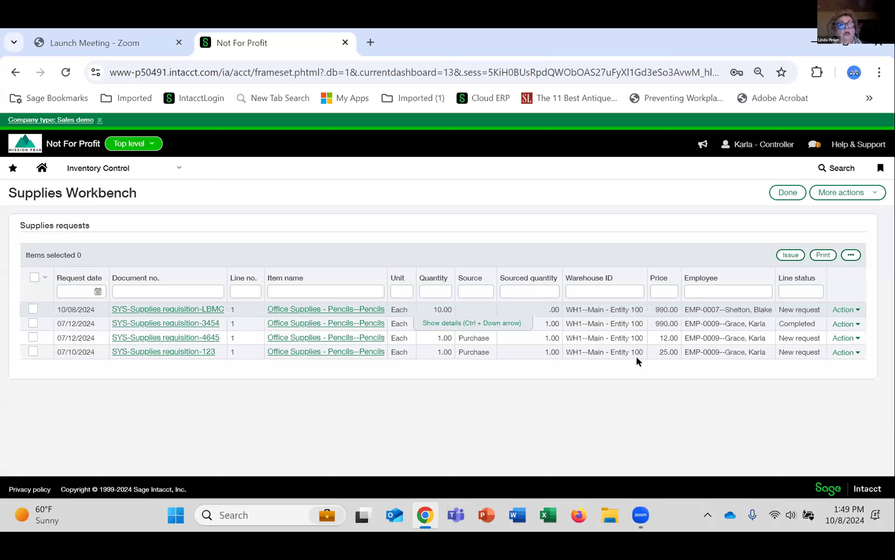
Look through the reports available in Inventory Control, including the Inventory report types
click(880, 169)
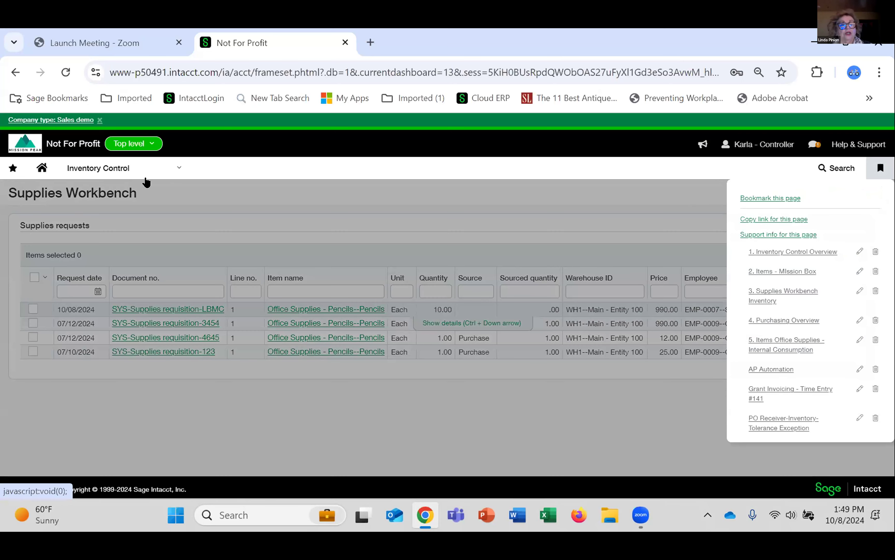
click(177, 169)
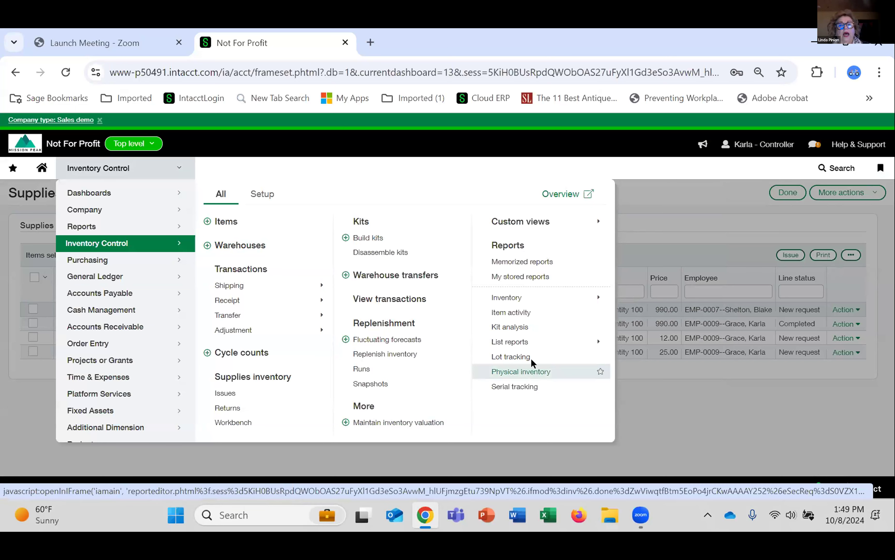
mouse_move(495, 297)
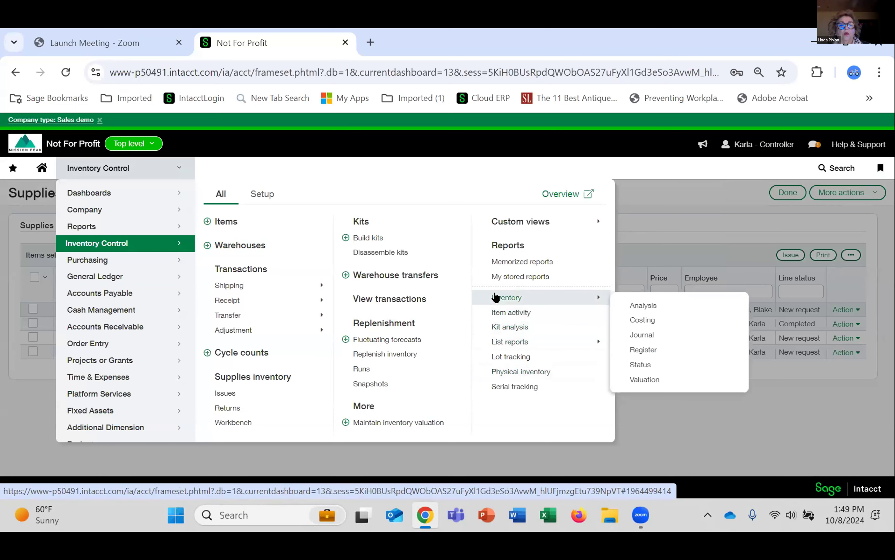